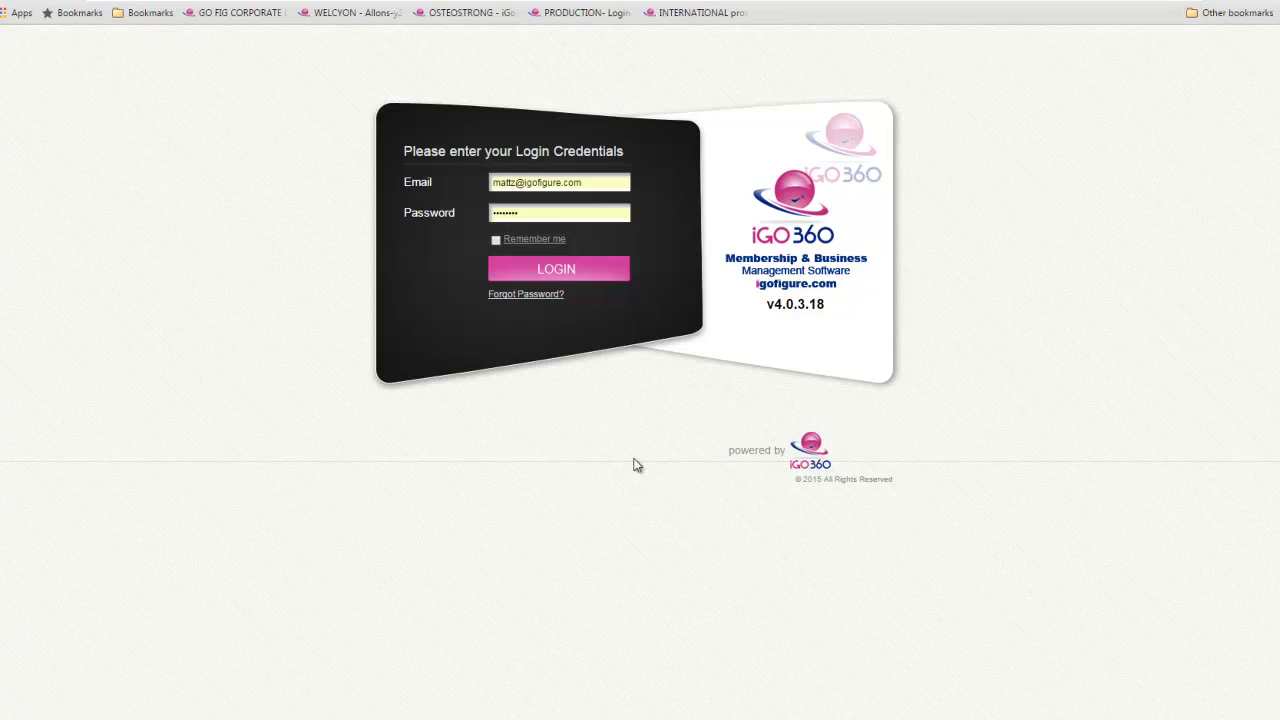
Back out of password recovery and sign in to iGO360 with the saved credentials.
{"action": "left_click", "coordinate": [515, 295]}
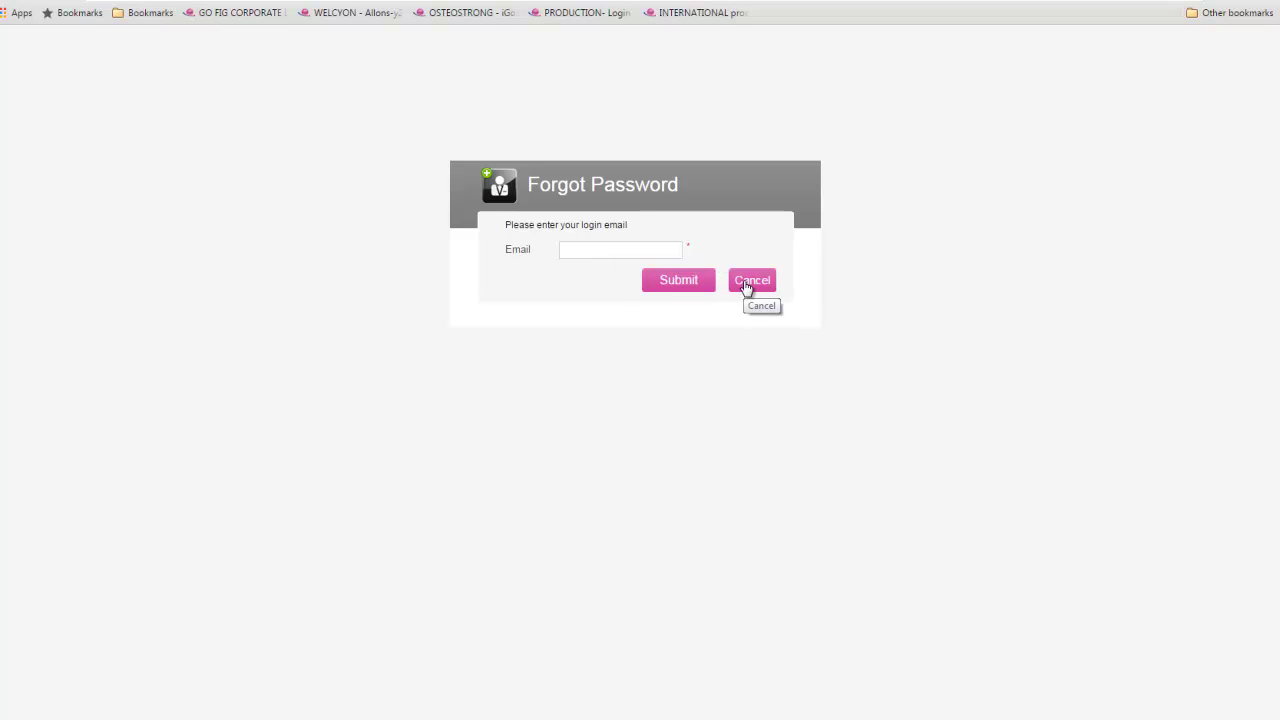
{"action": "left_click", "coordinate": [745, 284]}
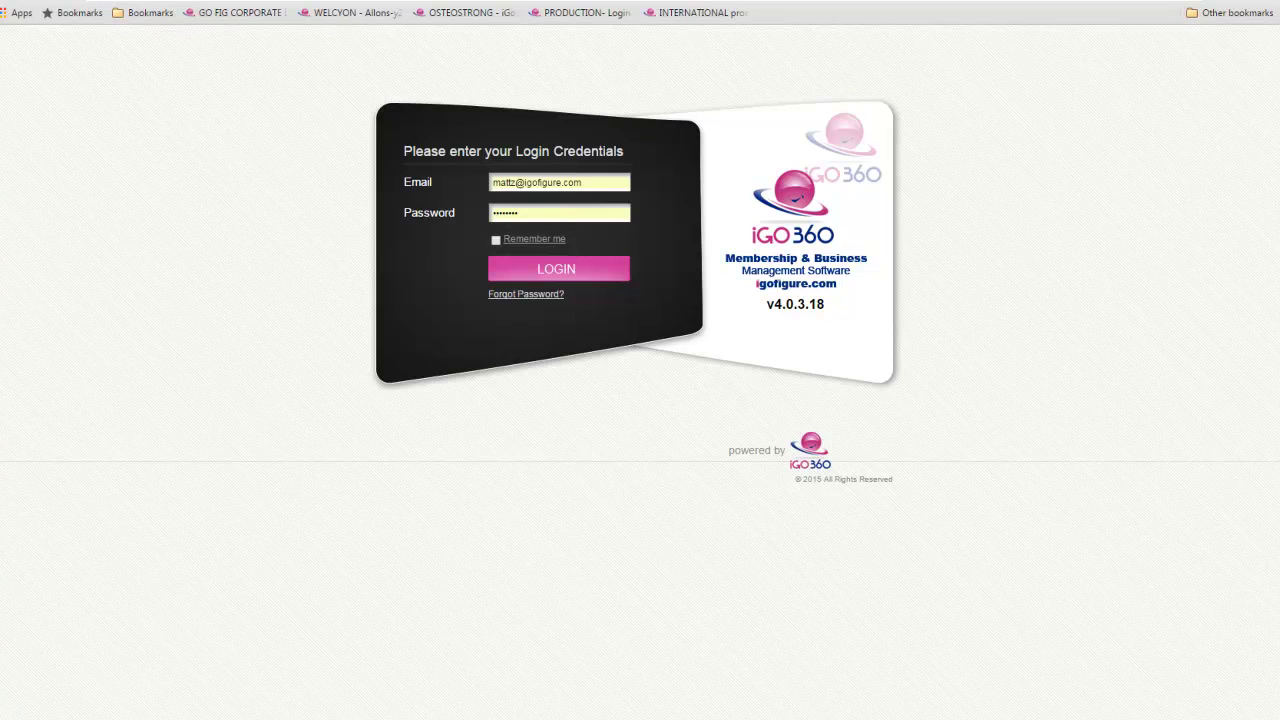
{"action": "left_click", "coordinate": [520, 212]}
{"action": "left_click", "coordinate": [560, 269]}
{"action": "left_click", "coordinate": [576, 272]}
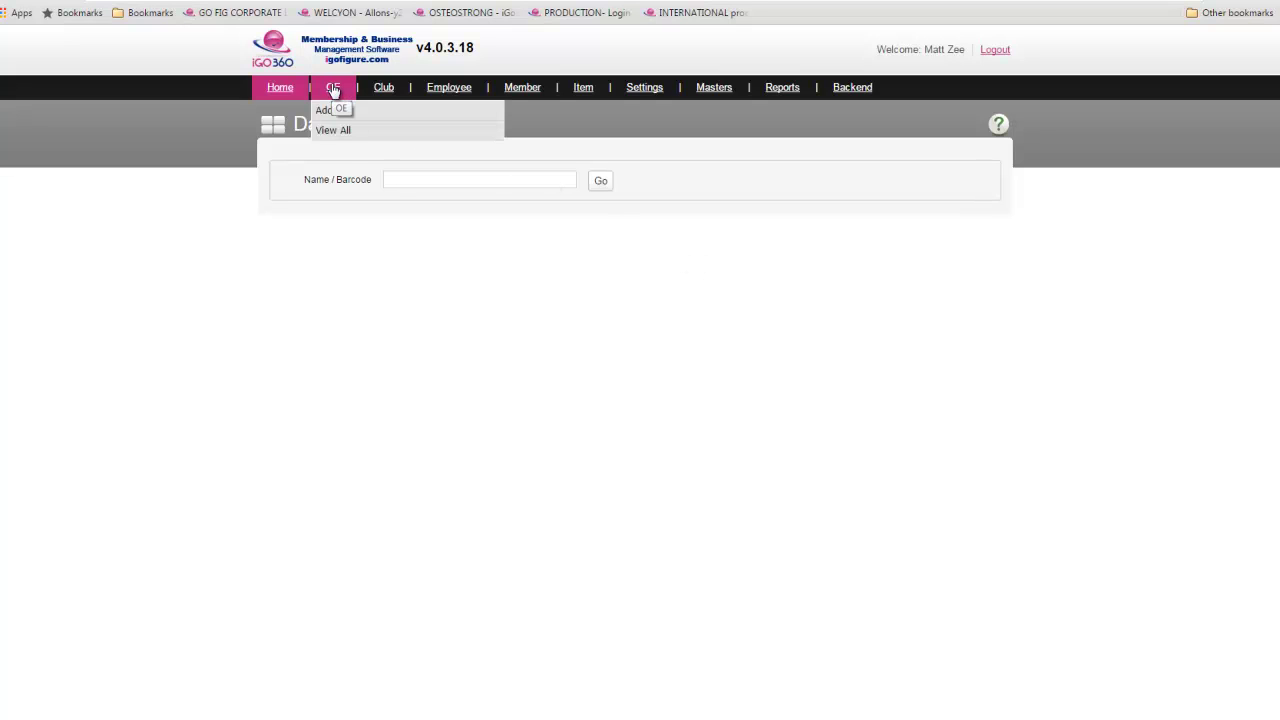
{"action": "mouse_move", "coordinate": [383, 90]}
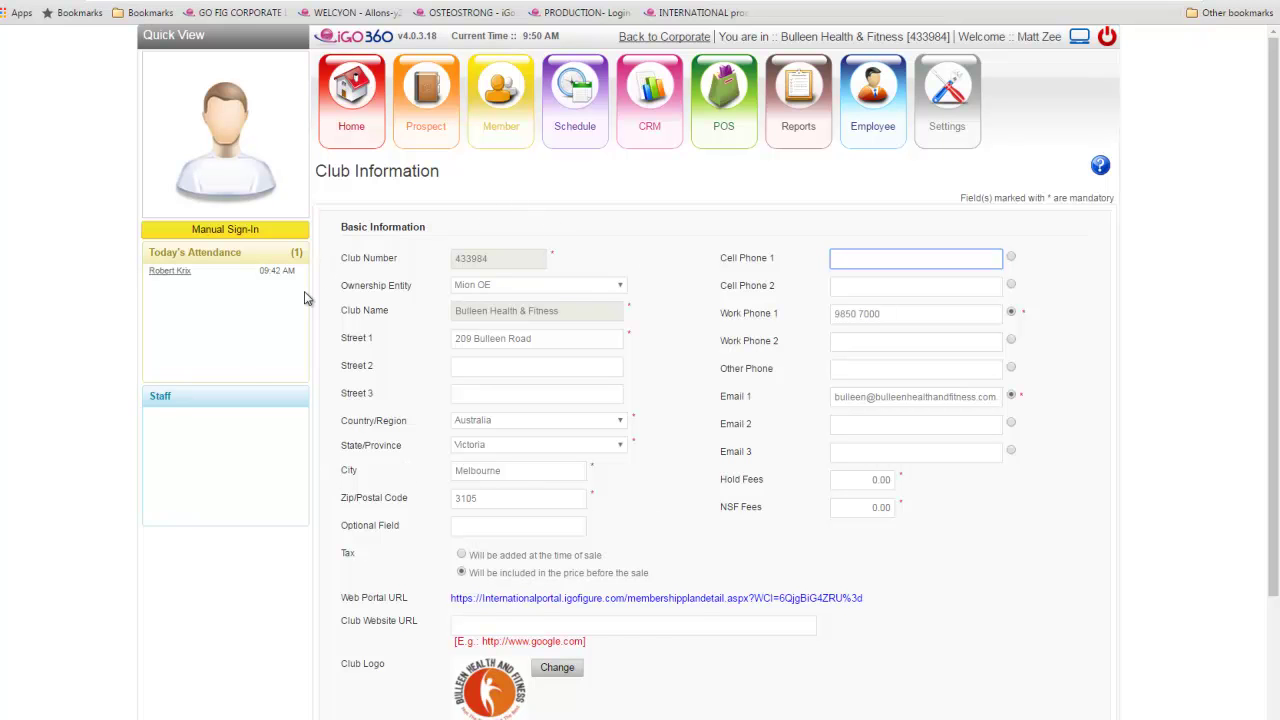
Open the record of the member listed under Today's Attendance.
{"action": "left_click", "coordinate": [173, 275]}
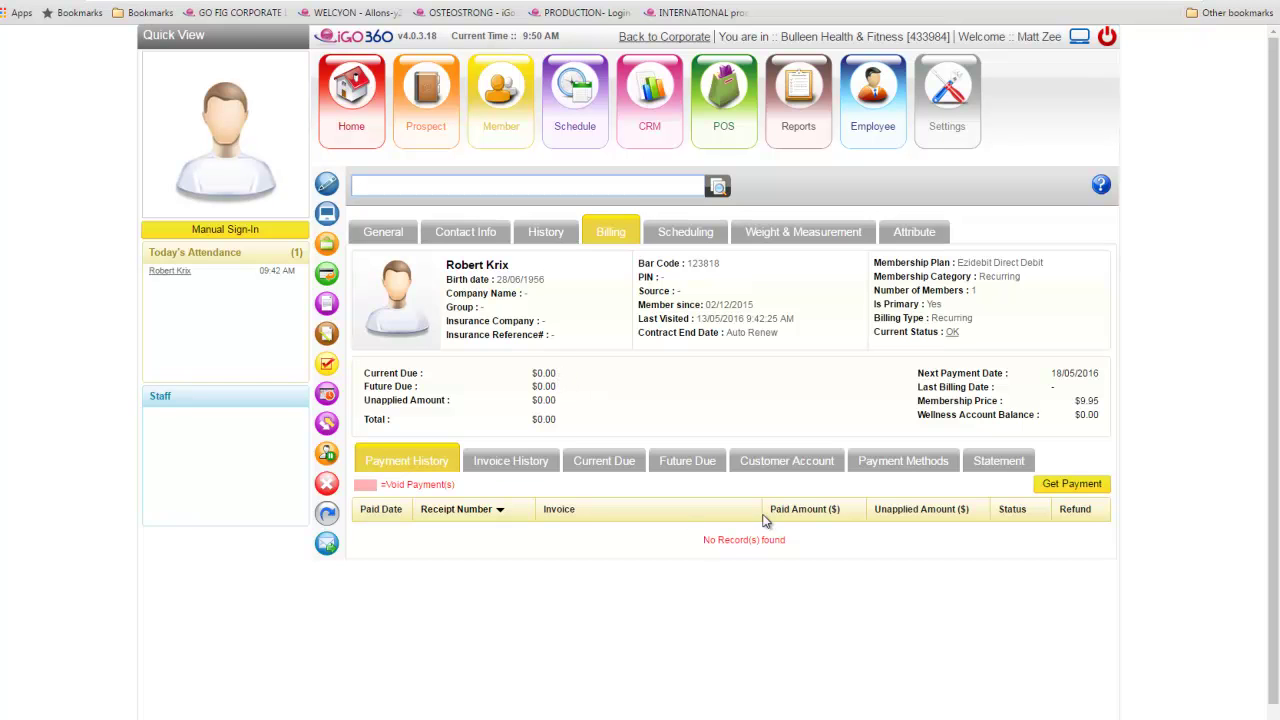
Try checking out a $100 payment, which is refused because no invoice is selected.
{"action": "left_click", "coordinate": [1072, 484]}
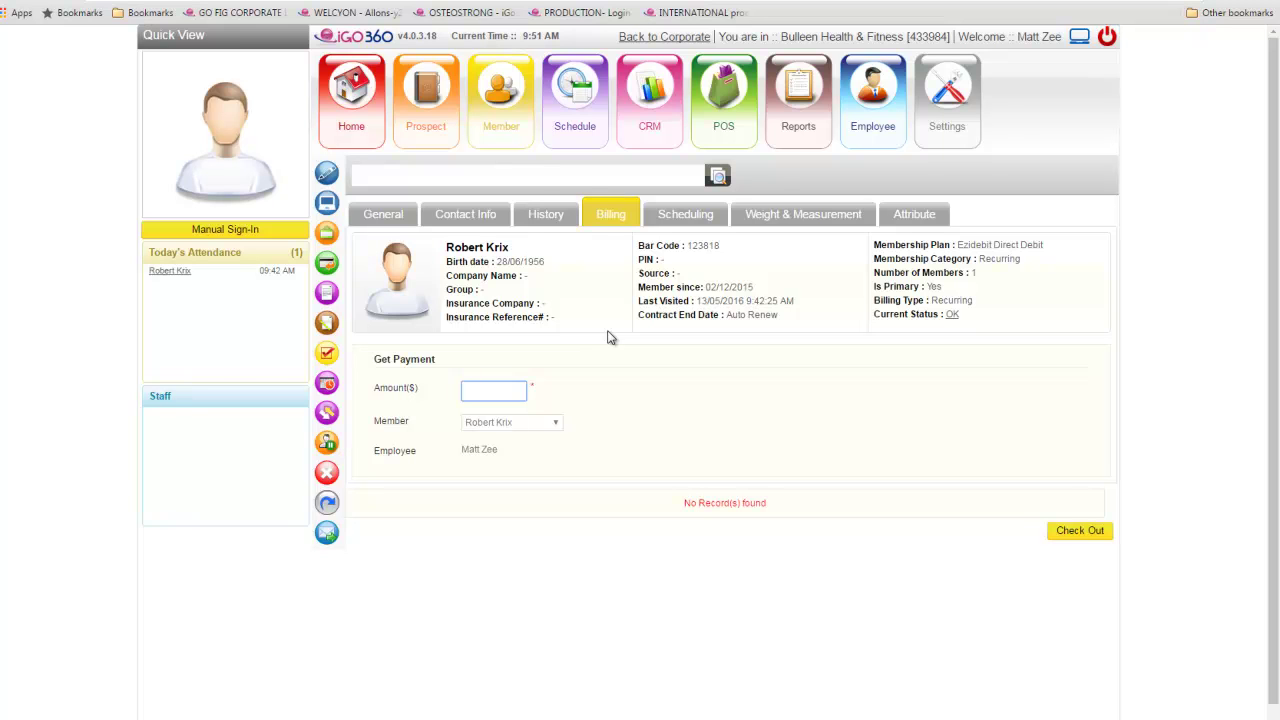
{"action": "type", "text": "100"}
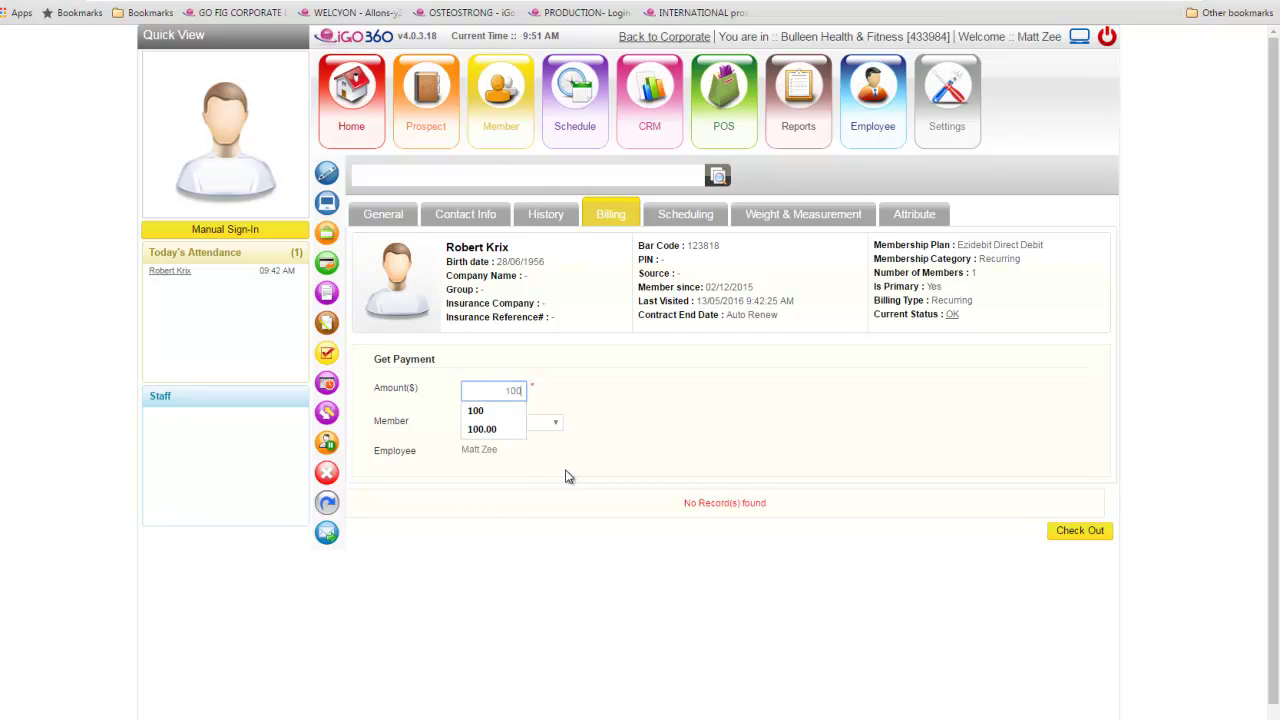
{"action": "key", "text": "Tab"}
{"action": "left_click", "coordinate": [1067, 537]}
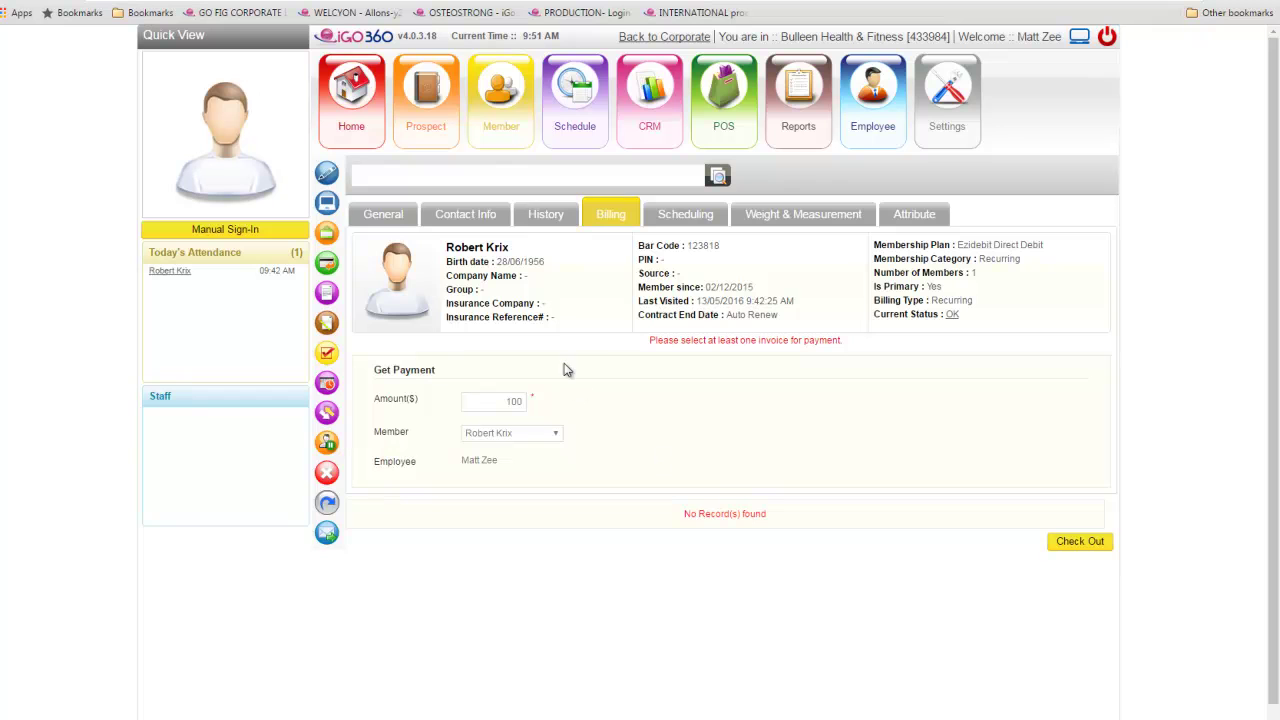
Show the member's General details, then search the full Member List by the member's surname.
{"action": "left_click", "coordinate": [390, 224]}
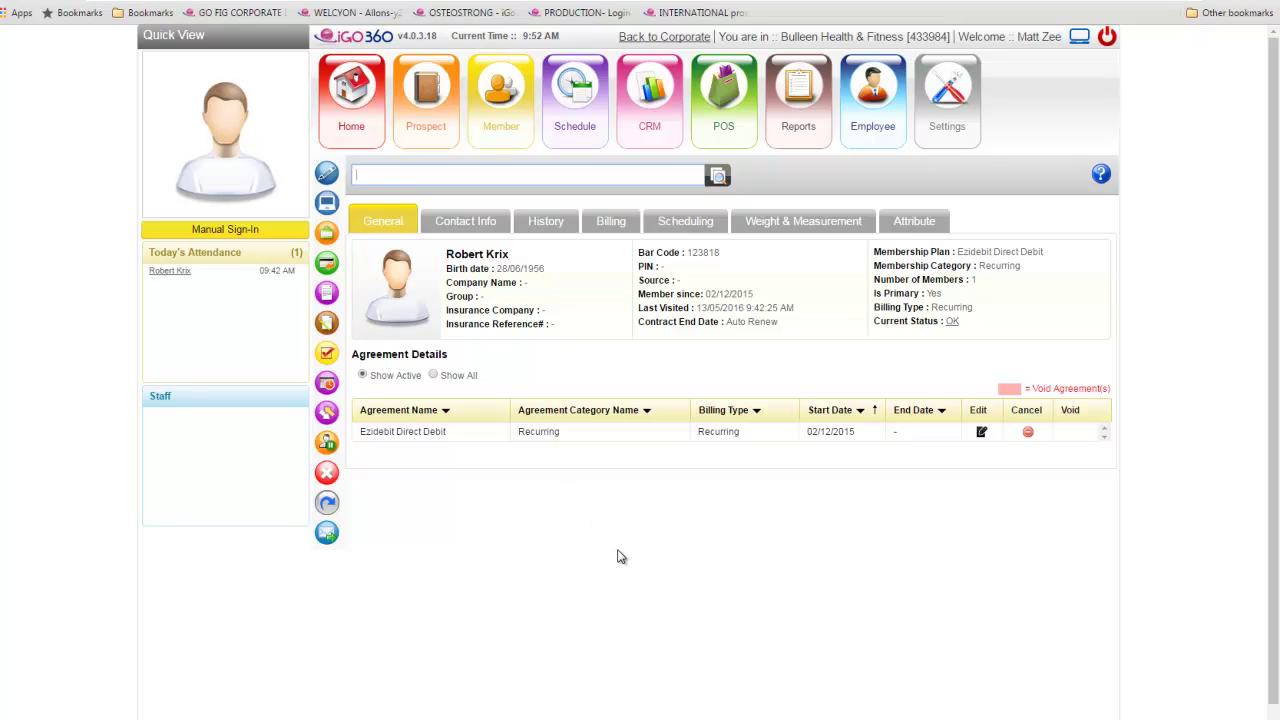
{"action": "mouse_move", "coordinate": [487, 138]}
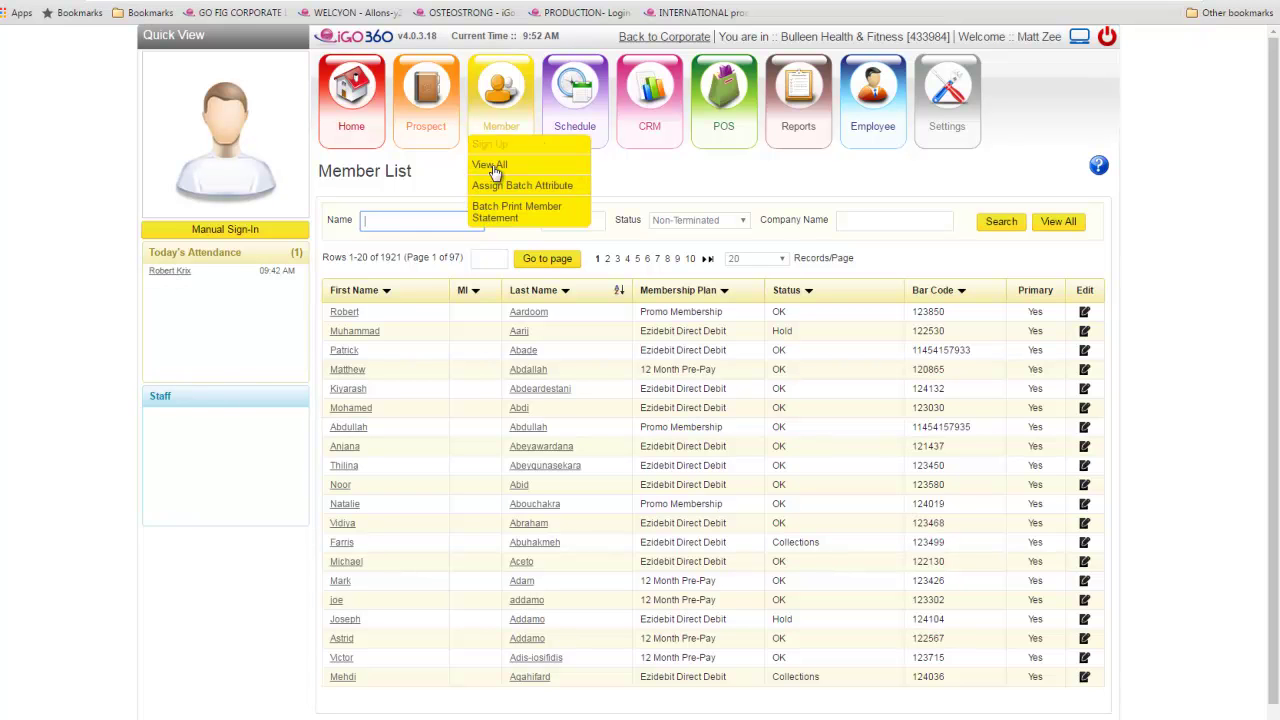
{"action": "type", "text": "krix"}
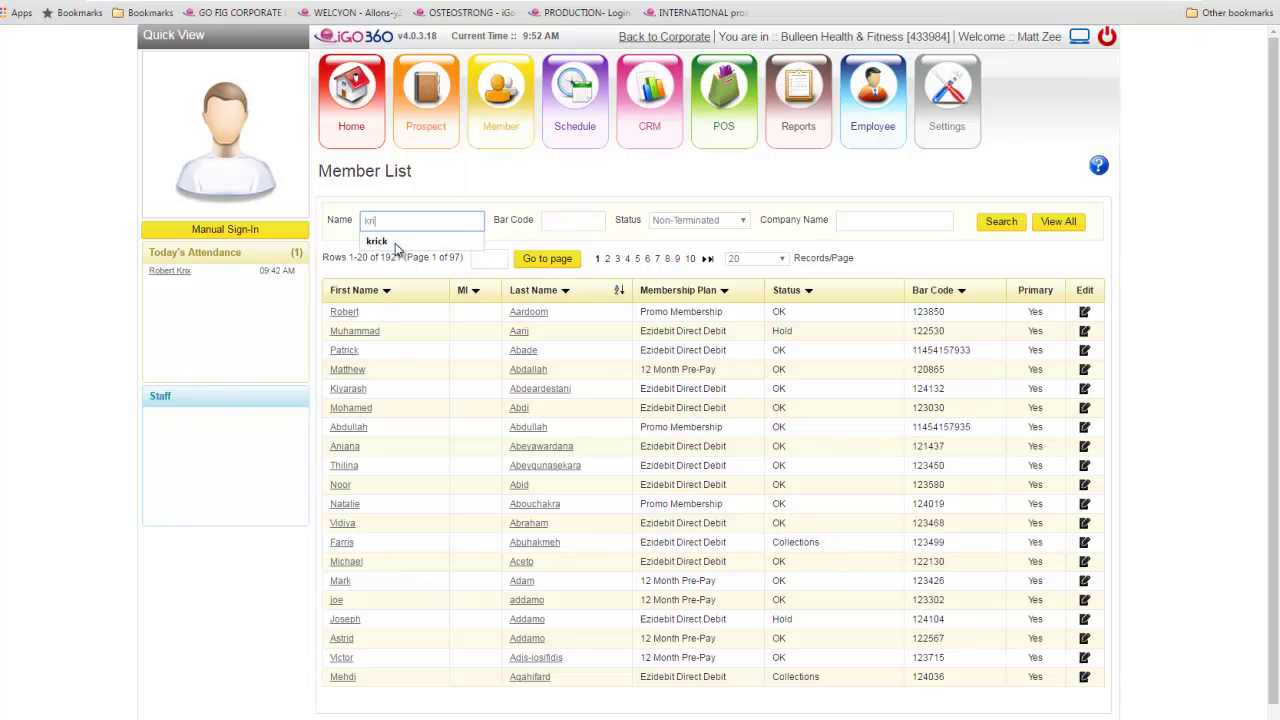
{"action": "left_click", "coordinate": [1014, 226]}
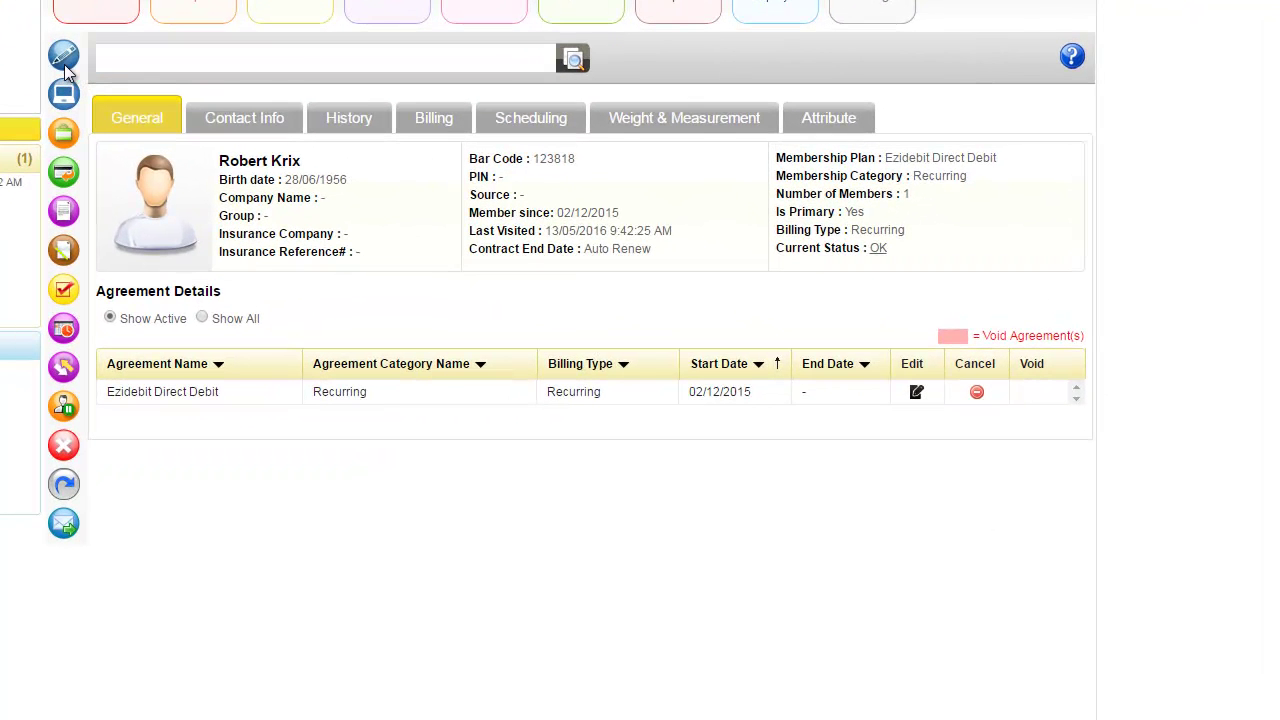
{"action": "left_click", "coordinate": [72, 58]}
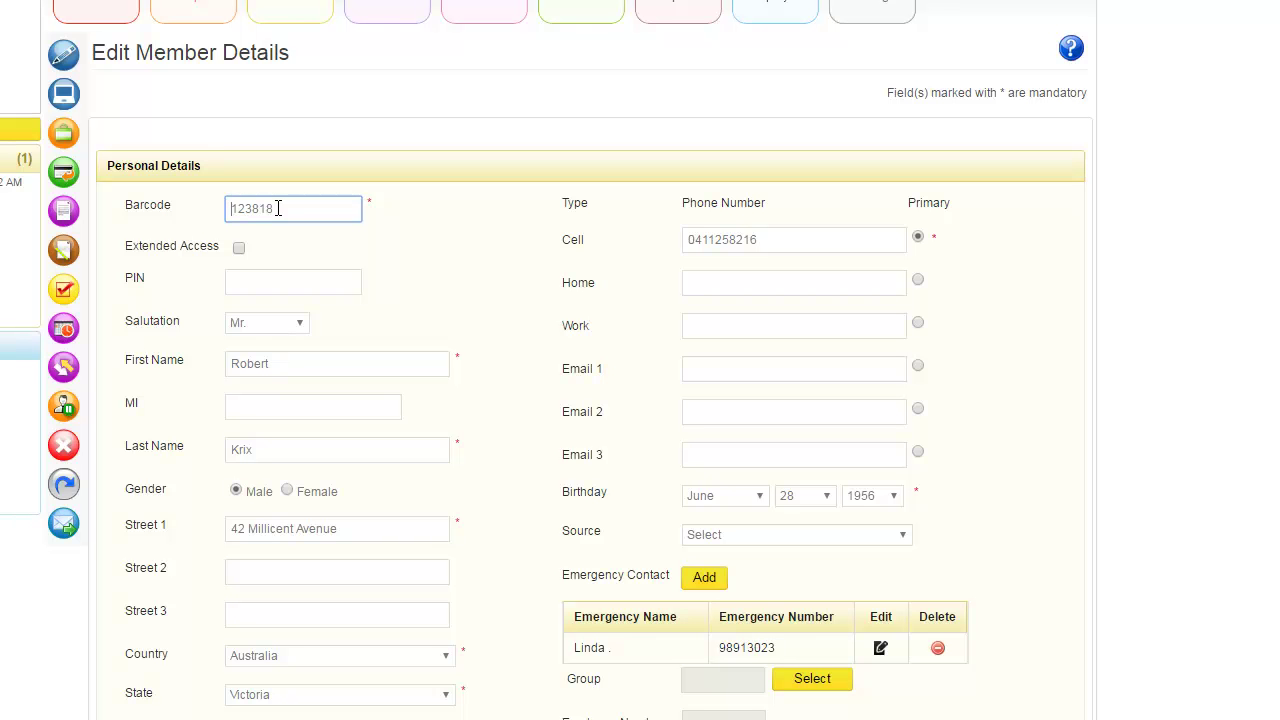
{"action": "scroll", "coordinate": [900, 690], "scroll_direction": "down", "scroll_amount": 3}
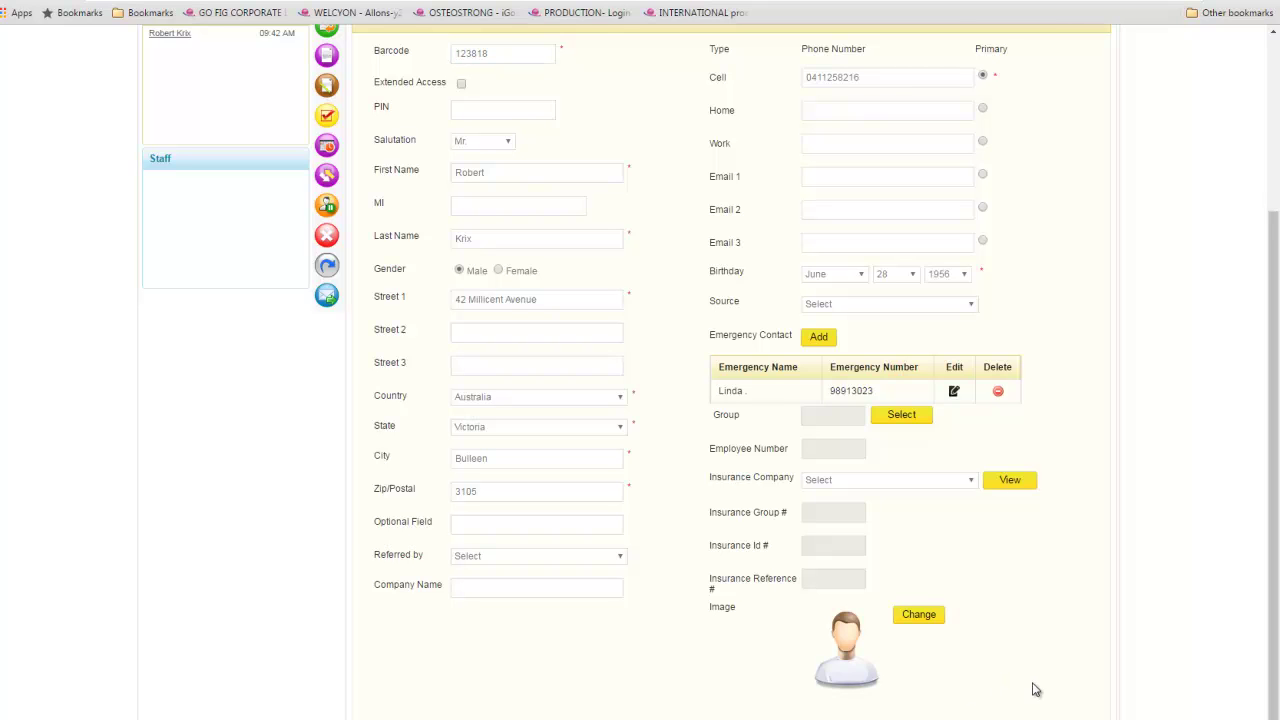
{"action": "key", "text": "Return"}
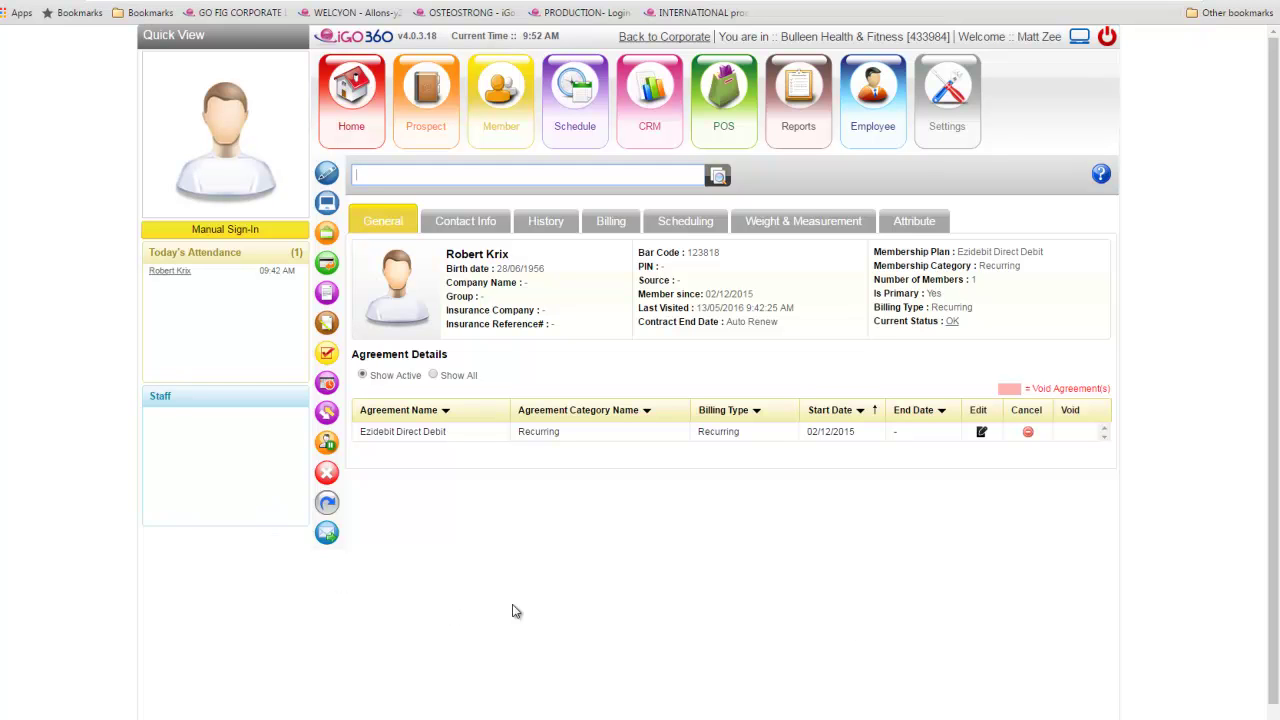
{"action": "left_click", "coordinate": [183, 272]}
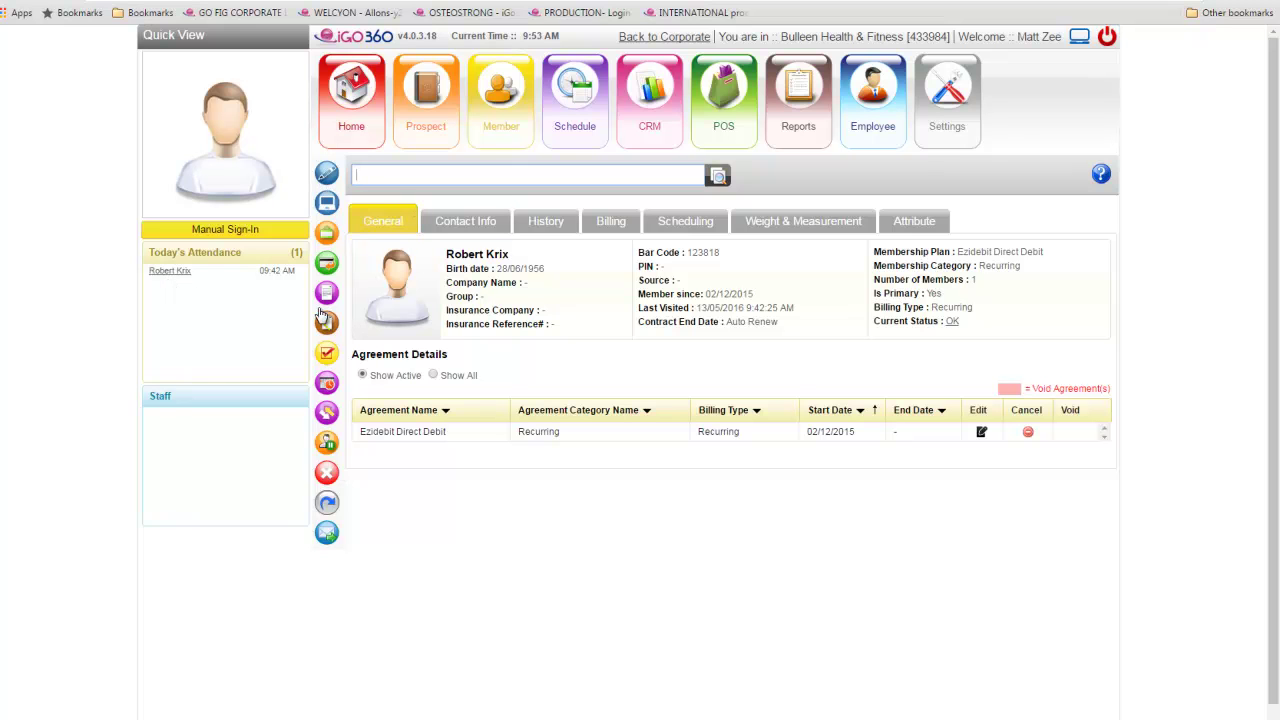
Start a membership hold from the sidebar and assign it to a staff employee.
{"action": "left_click", "coordinate": [327, 453]}
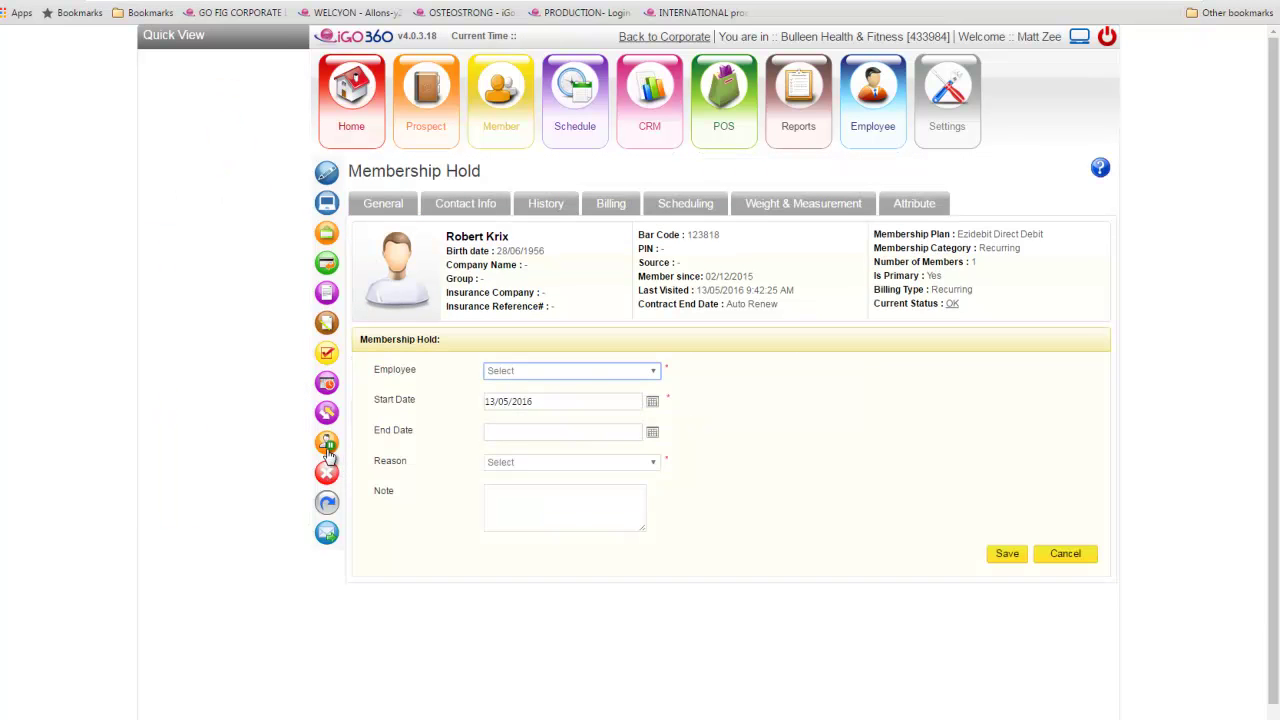
{"action": "left_click", "coordinate": [586, 371]}
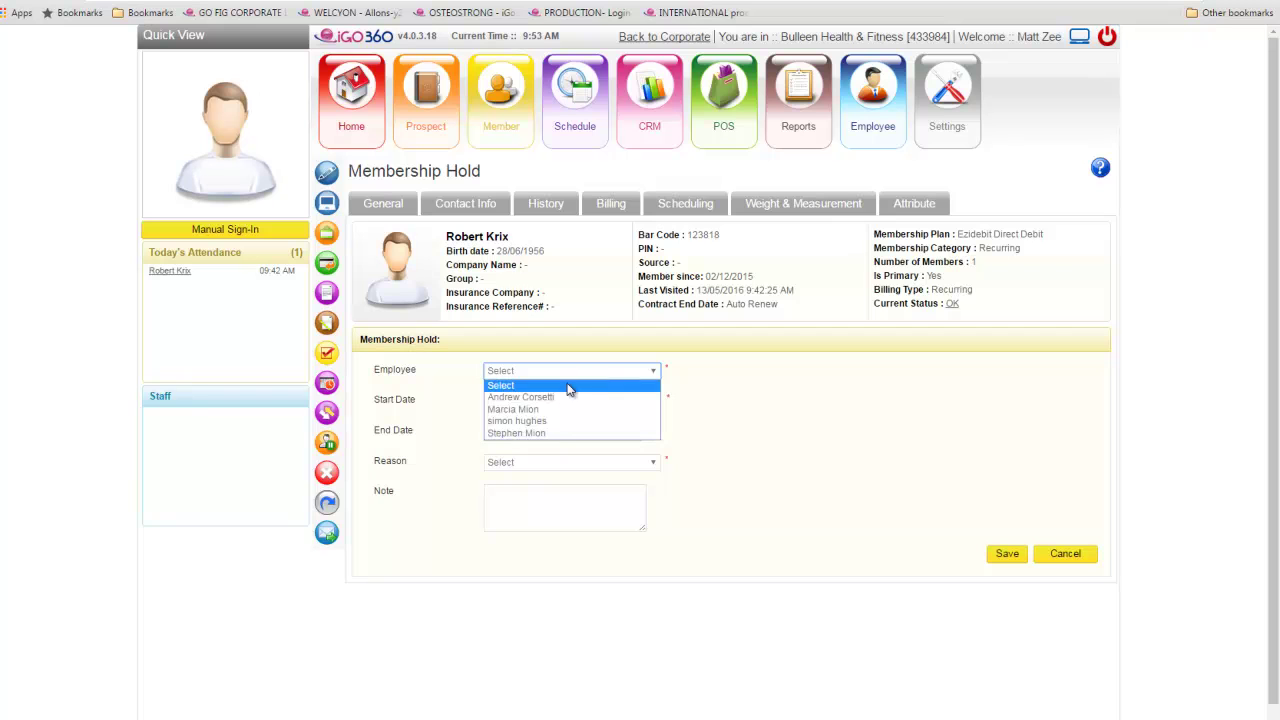
{"action": "left_click", "coordinate": [554, 434]}
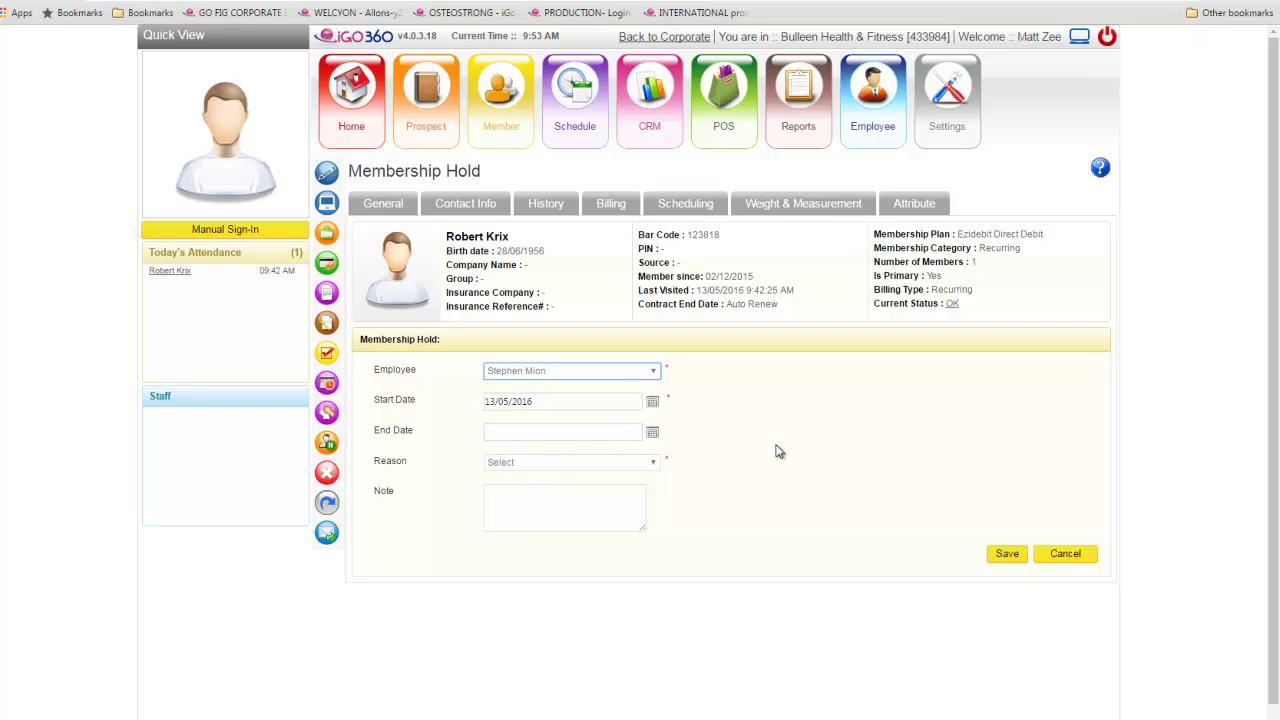
Pick 9 June 2016 as the hold end date and Medical as the reason.
{"action": "left_click", "coordinate": [652, 434]}
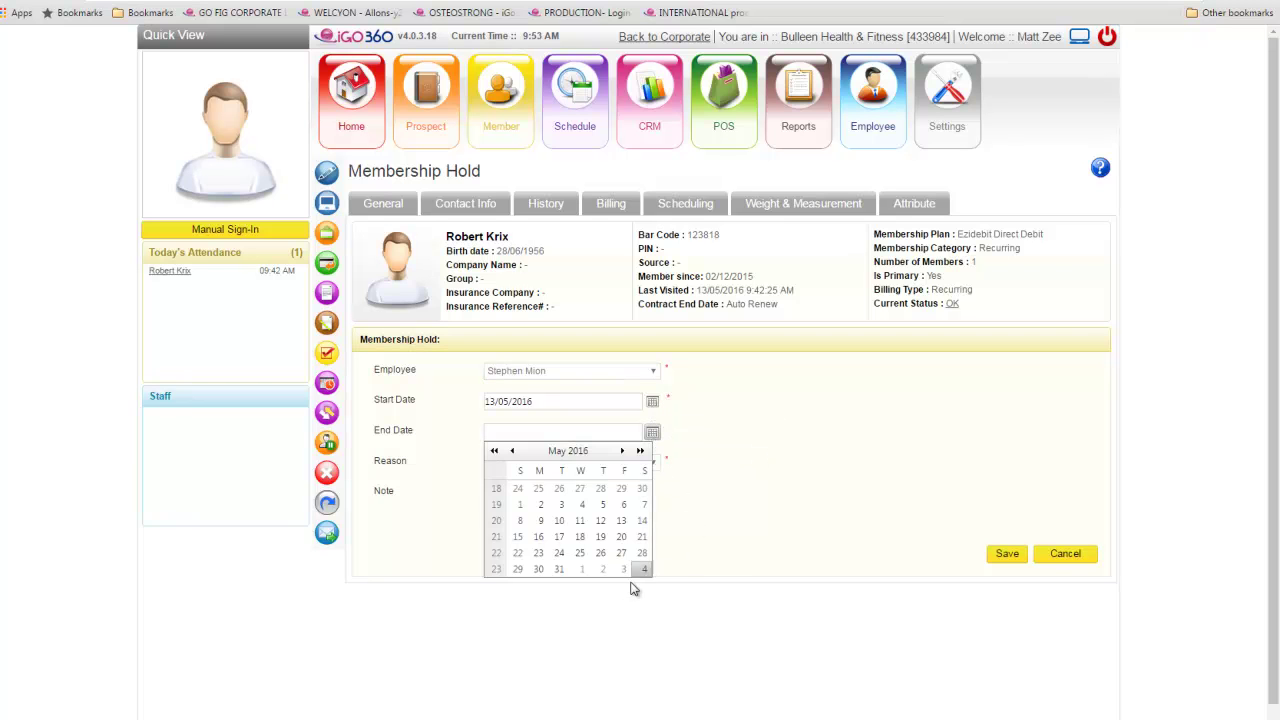
{"action": "left_click", "coordinate": [622, 451]}
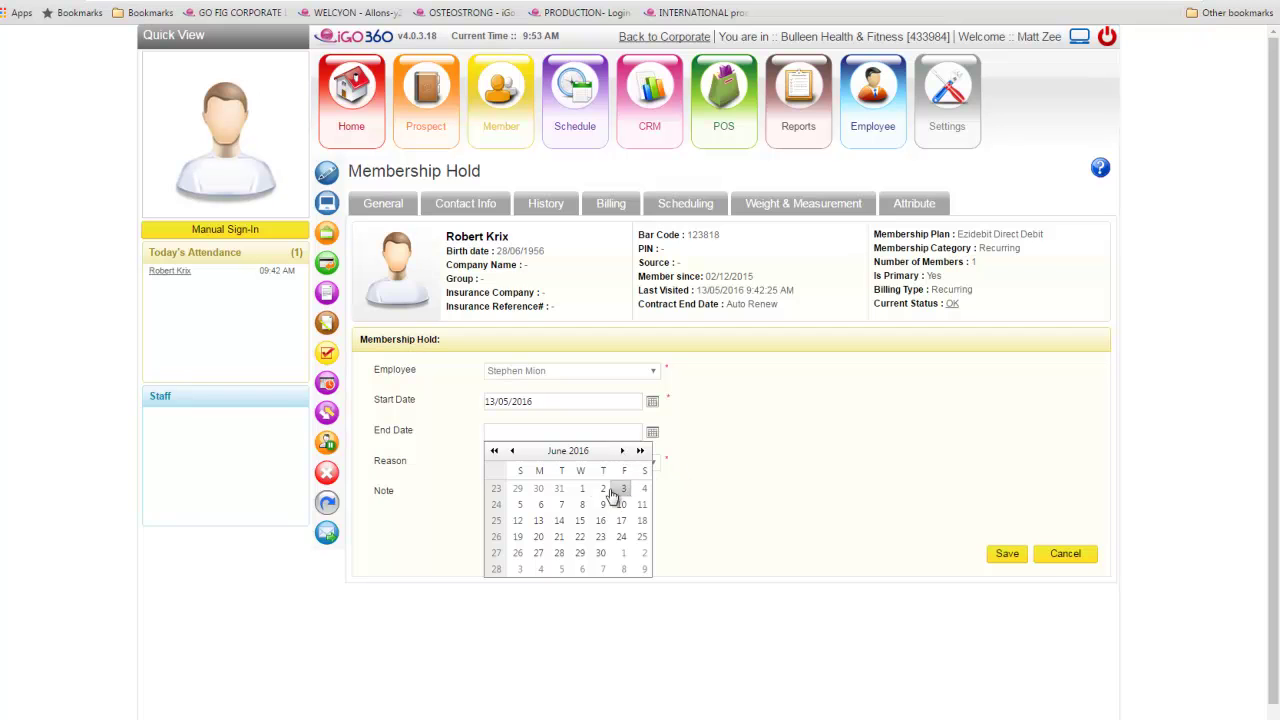
{"action": "left_click", "coordinate": [602, 504]}
{"action": "left_click", "coordinate": [569, 463]}
{"action": "left_click", "coordinate": [545, 489]}
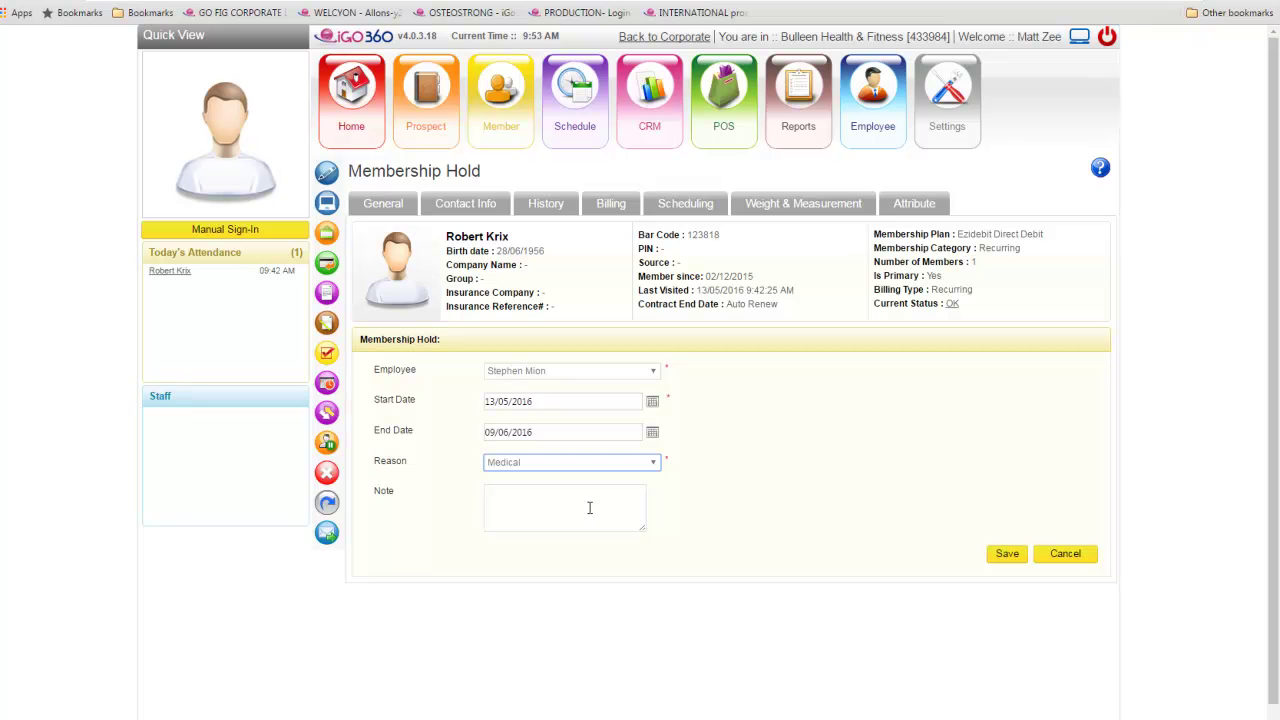
Cancel the unsaved Membership Hold form, returning to the member's General tab.
{"action": "left_click", "coordinate": [1067, 562]}
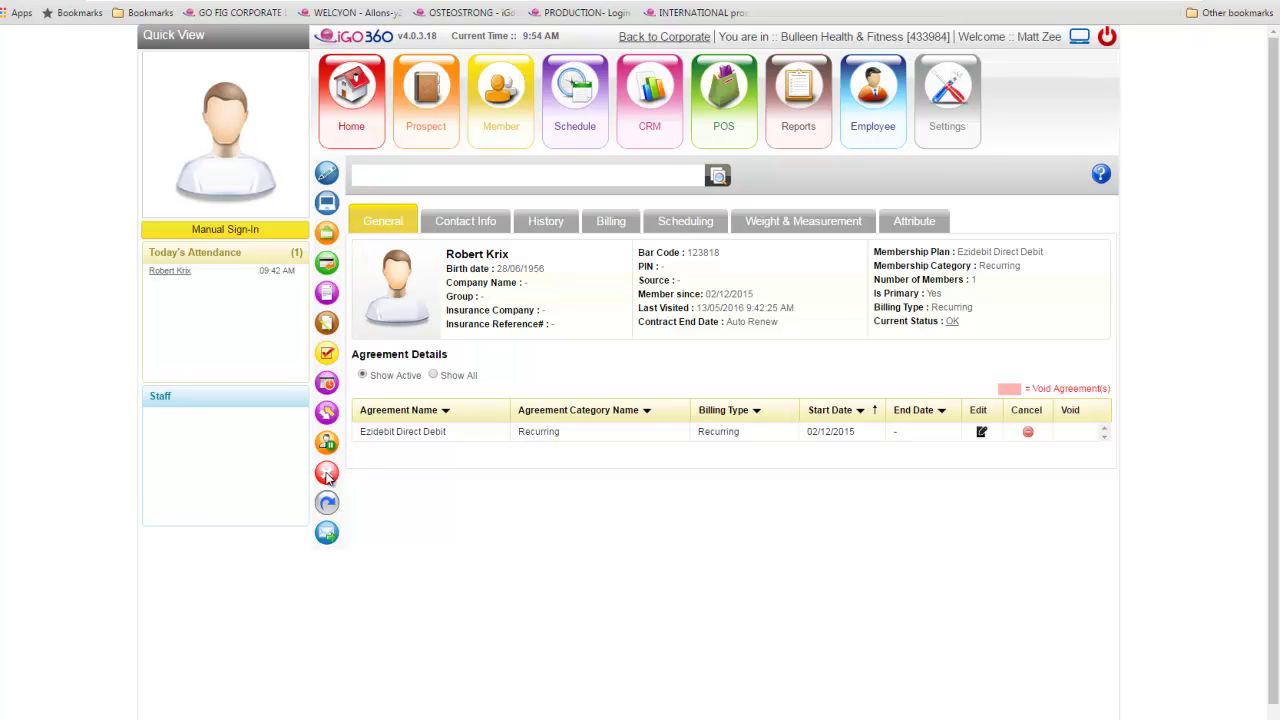
{"action": "left_click", "coordinate": [327, 473]}
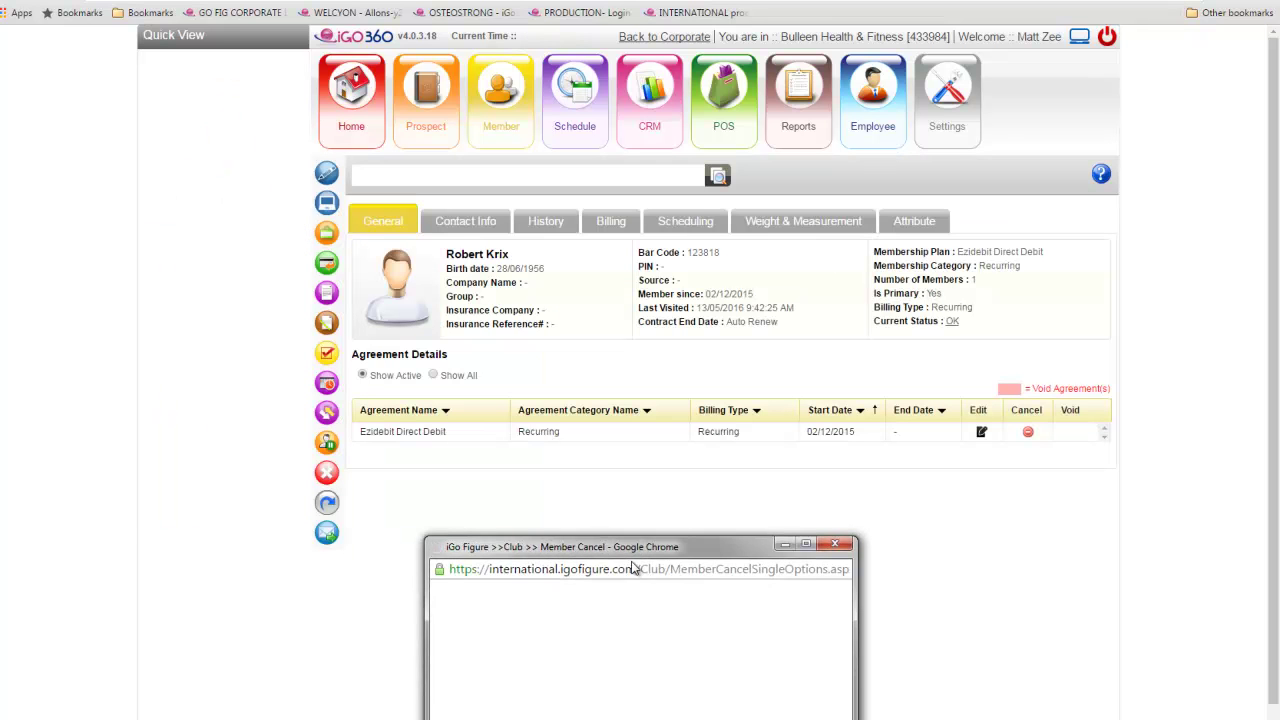
{"action": "left_click_drag", "start_coordinate": [618, 546], "coordinate": [587, 219]}
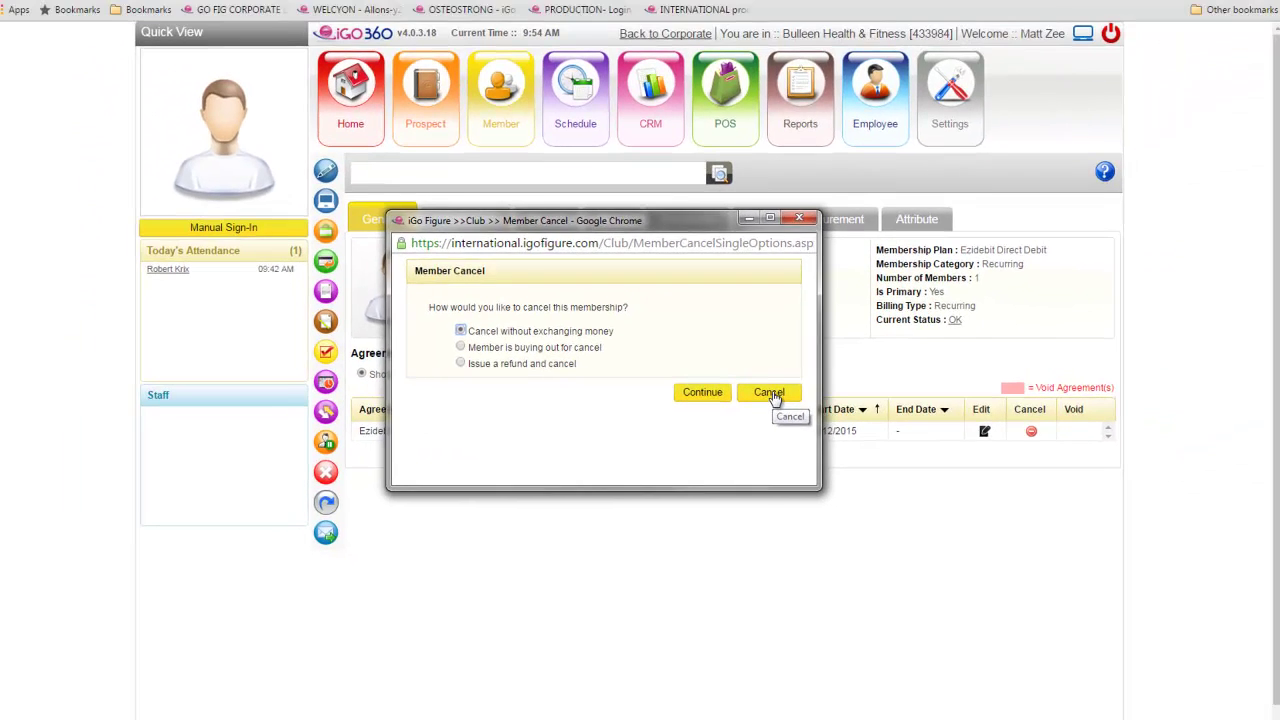
{"action": "left_click", "coordinate": [855, 350]}
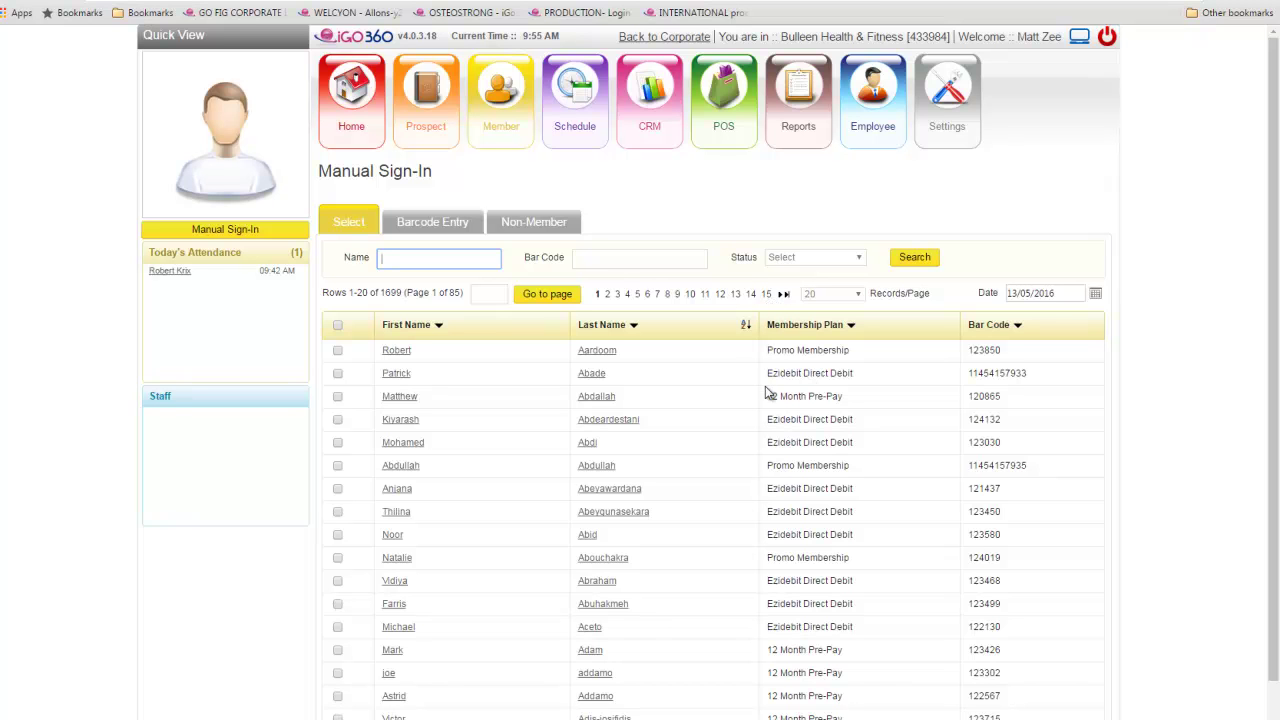
Scroll through the Manual Sign-In list of 1699 club members.
{"action": "scroll", "coordinate": [628, 420], "scroll_direction": "down", "scroll_amount": 1}
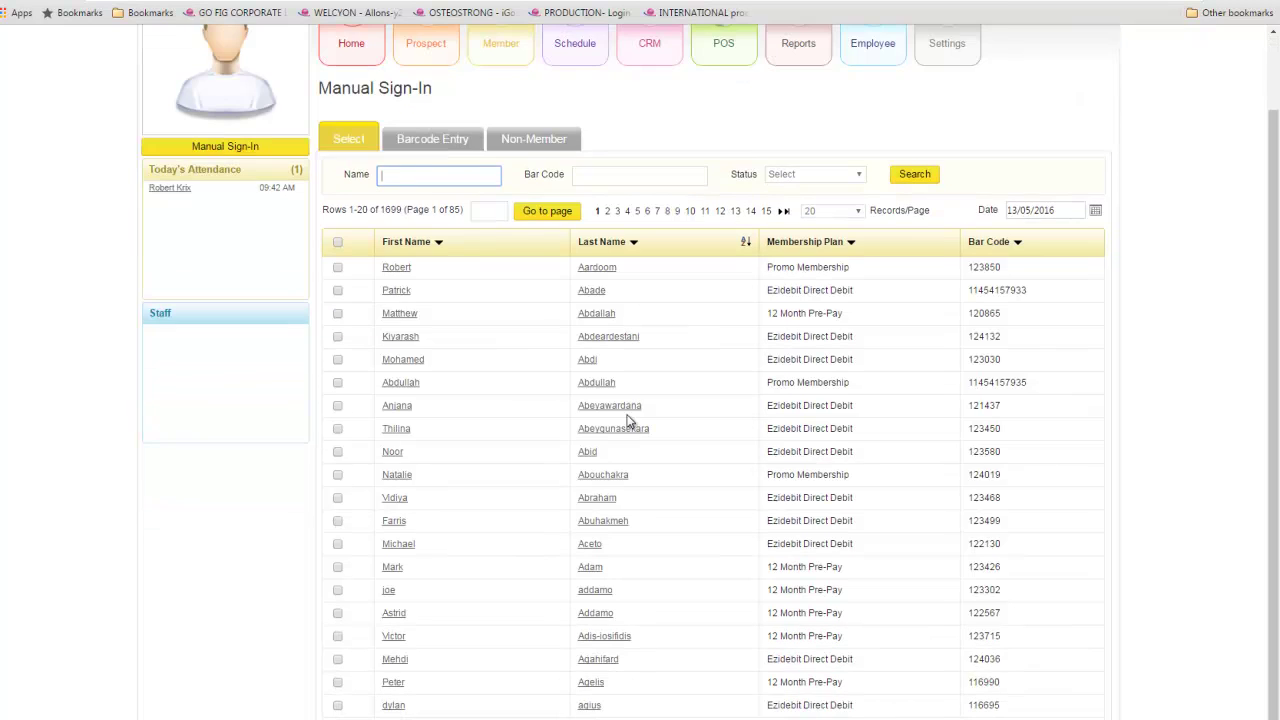
{"action": "scroll", "coordinate": [628, 420], "scroll_direction": "up", "scroll_amount": 1}
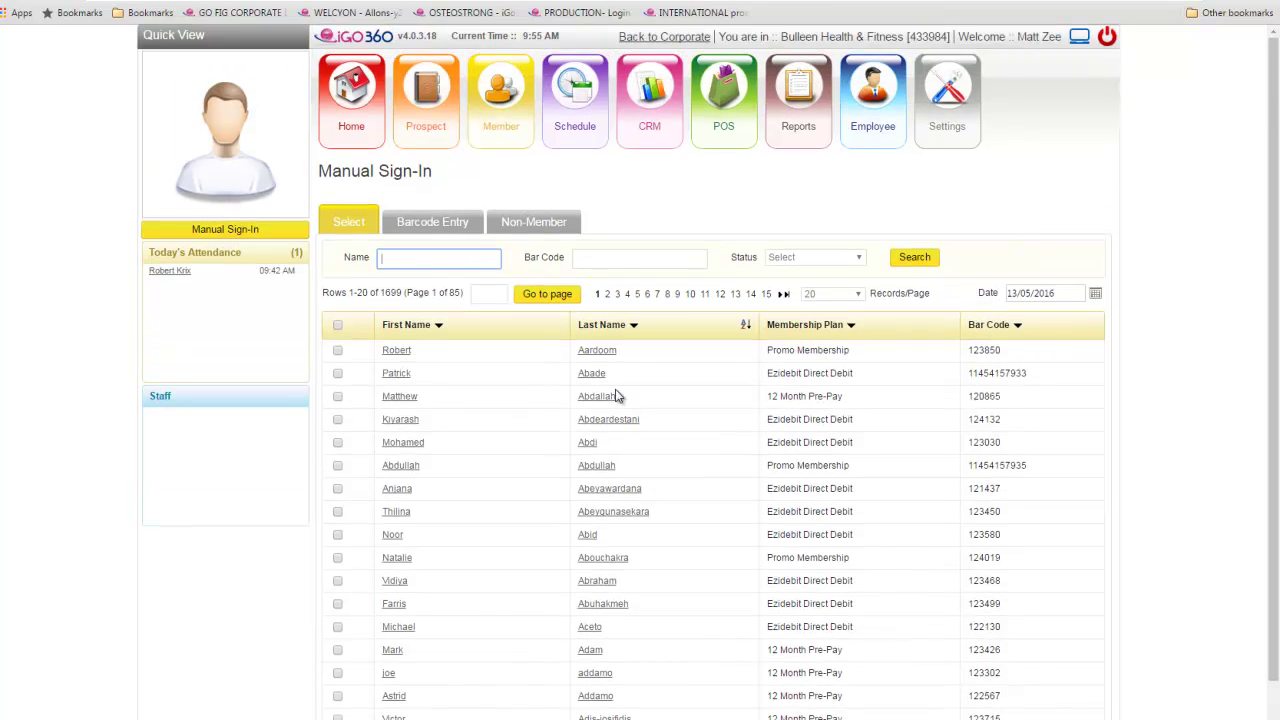
Filter the Manual Sign-In list by the member's first name, leaving 19 matches.
{"action": "type", "text": "rob"}
{"action": "key", "text": "Return"}
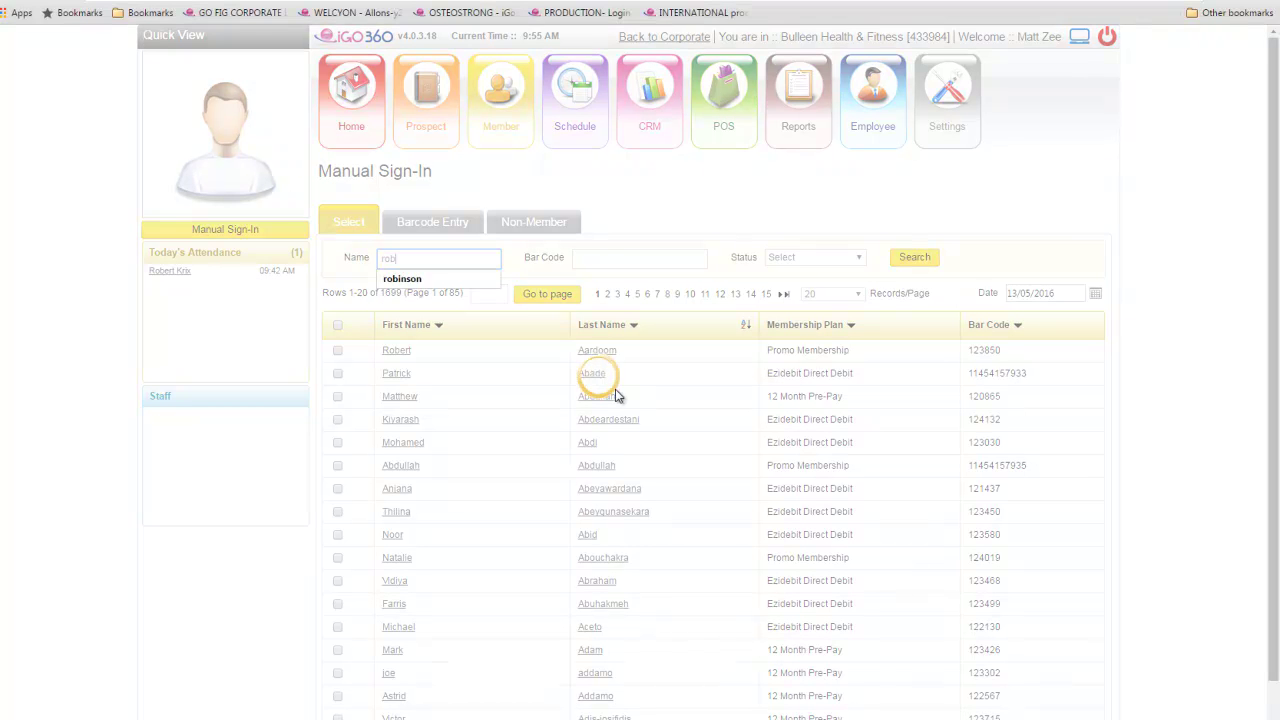
{"action": "scroll", "coordinate": [650, 490], "scroll_direction": "down", "scroll_amount": 1}
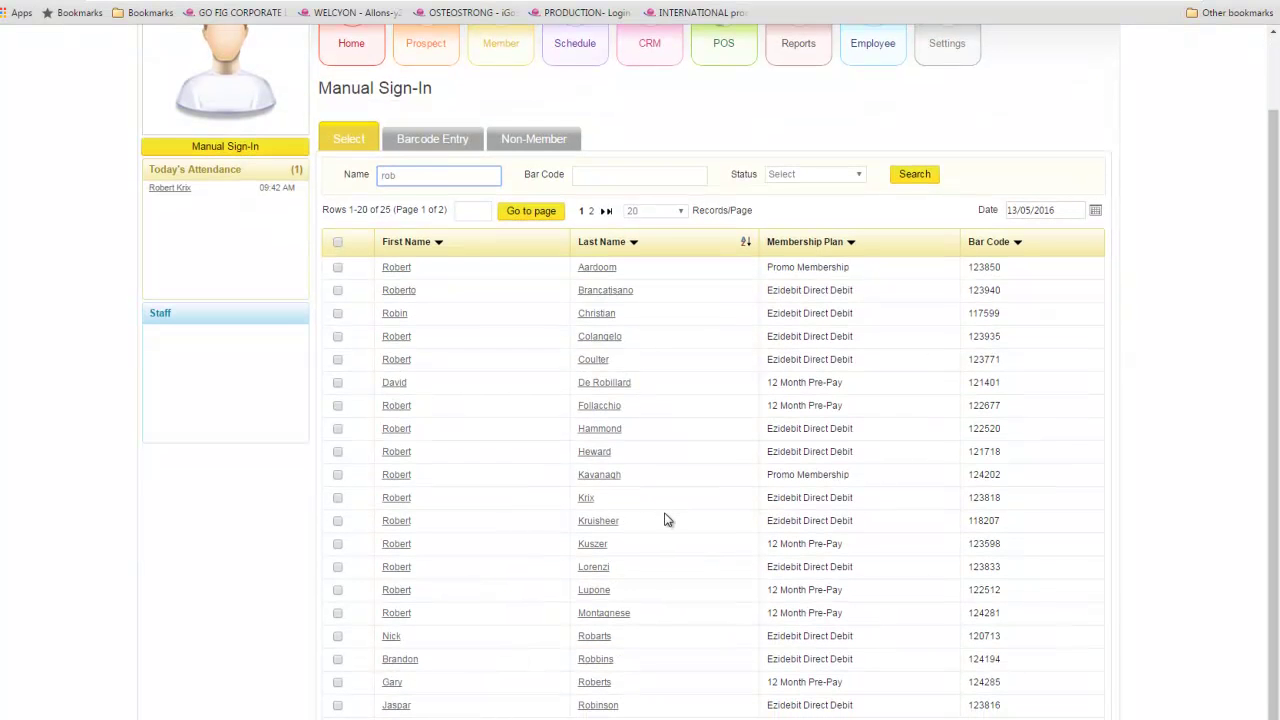
{"action": "type", "text": "ert"}
{"action": "left_click", "coordinate": [916, 175]}
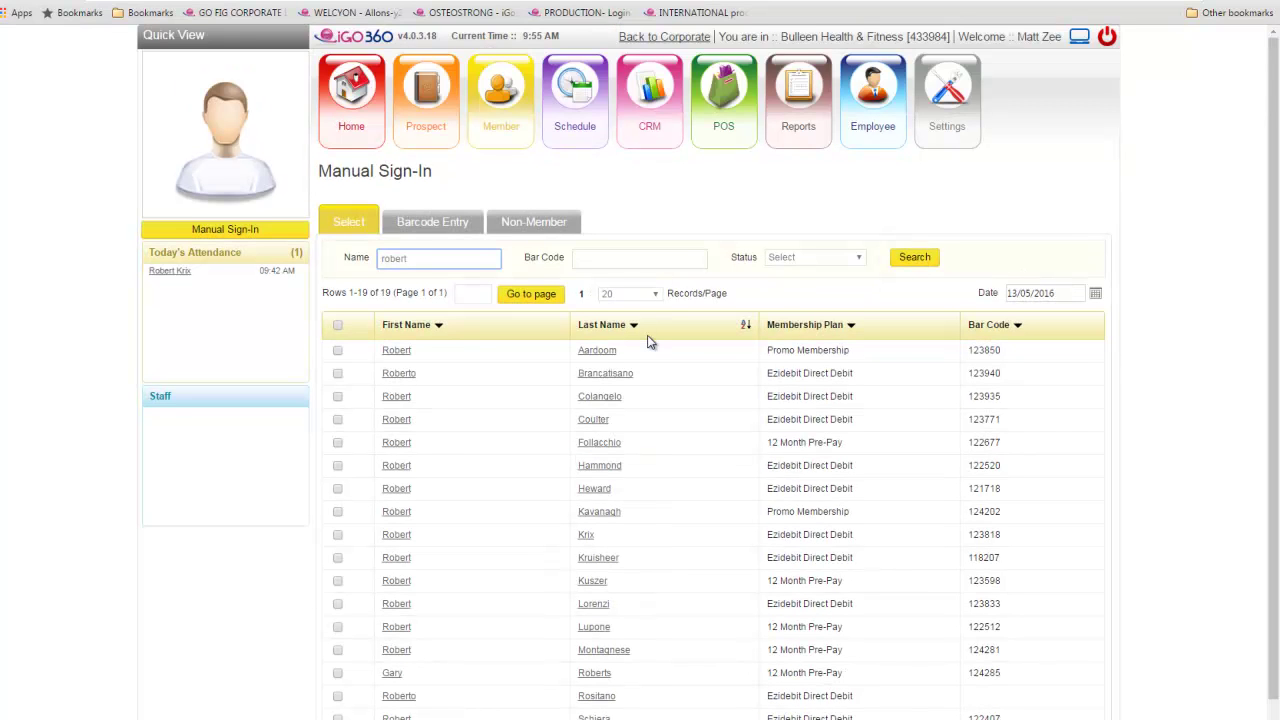
Tick the member's checkbox in the filtered list to select them for sign-in.
{"action": "scroll", "coordinate": [647, 342], "scroll_direction": "down", "scroll_amount": 1}
{"action": "left_click", "coordinate": [337, 475]}
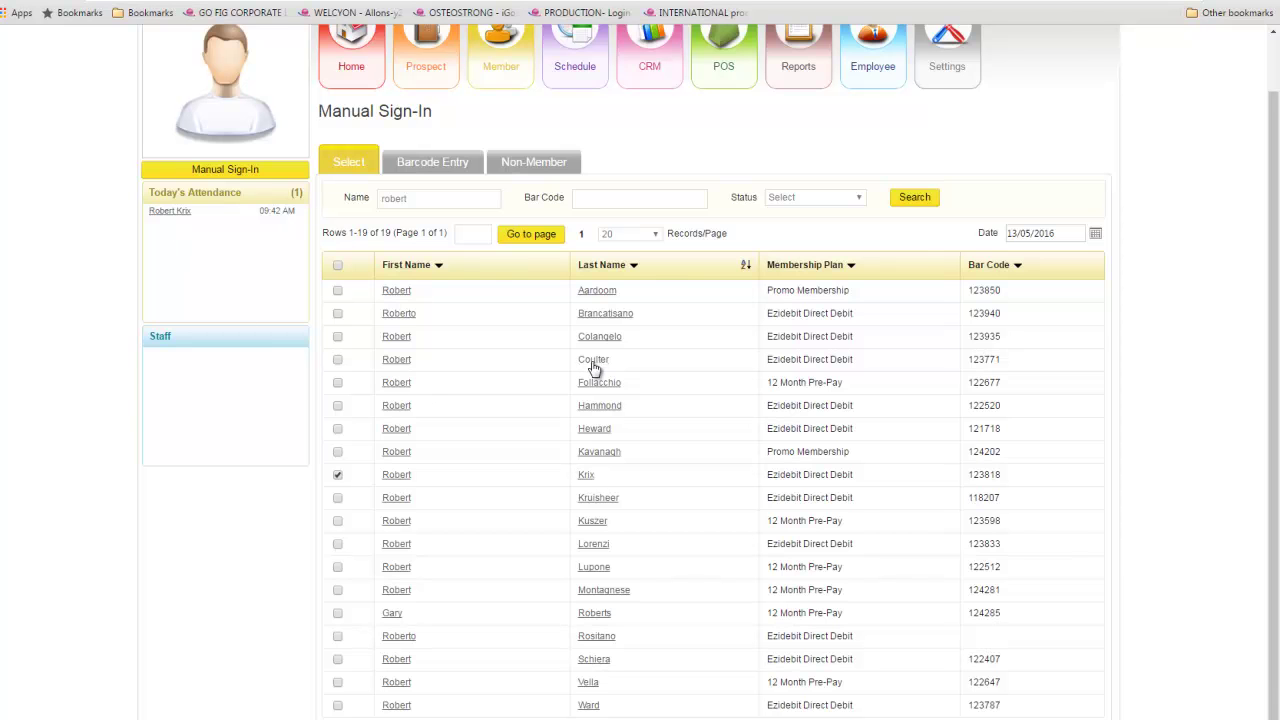
{"action": "scroll", "coordinate": [594, 366], "scroll_direction": "up", "scroll_amount": 1}
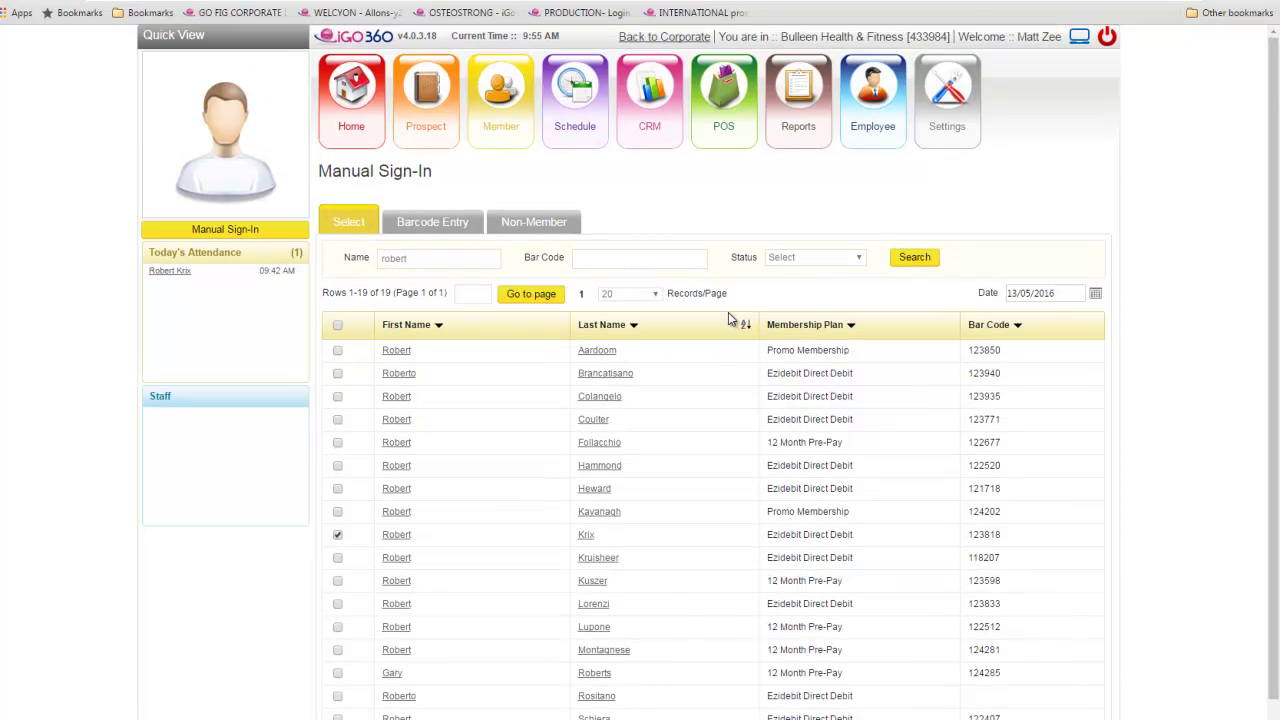